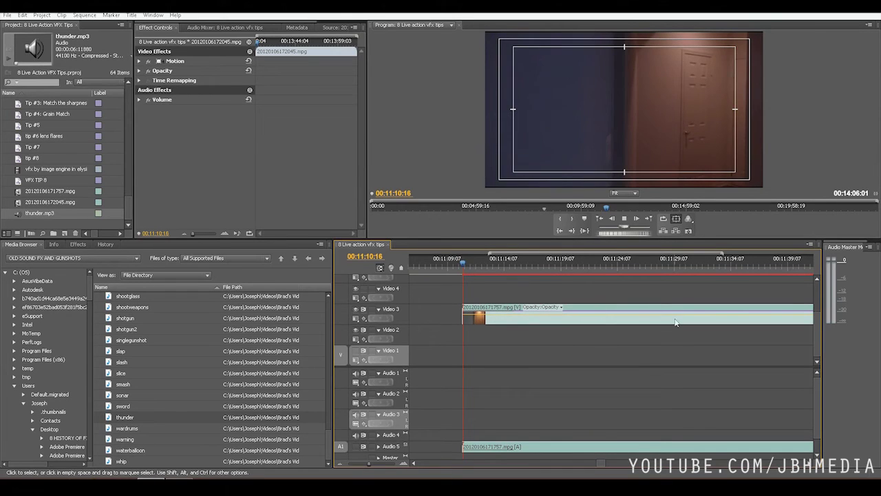
- Play the sequence up to 00:11:23:23 and apply the Brightness & Contrast effect to the Video 3 clip
{"action": "key", "text": "space"}
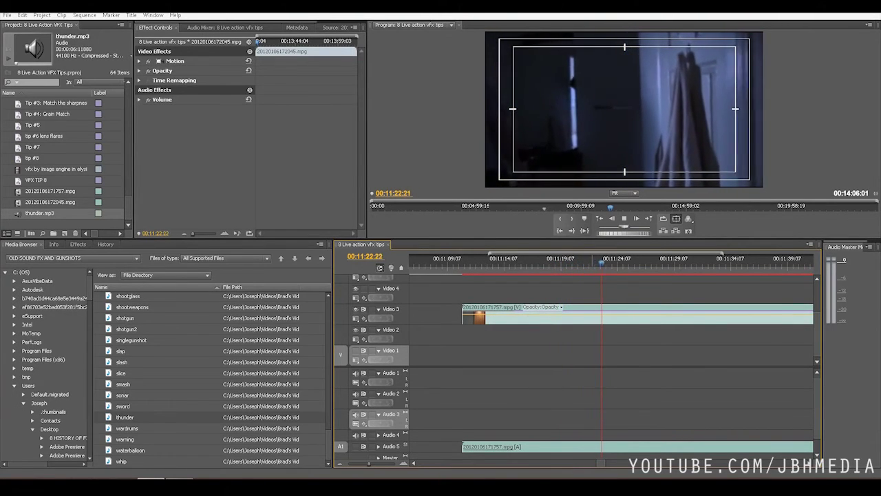
{"action": "key", "text": "space"}
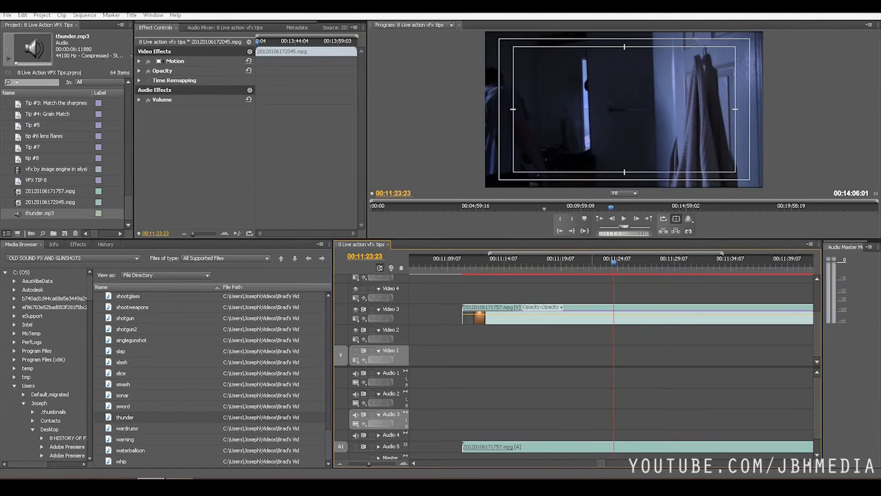
{"action": "left_click", "coordinate": [76, 245]}
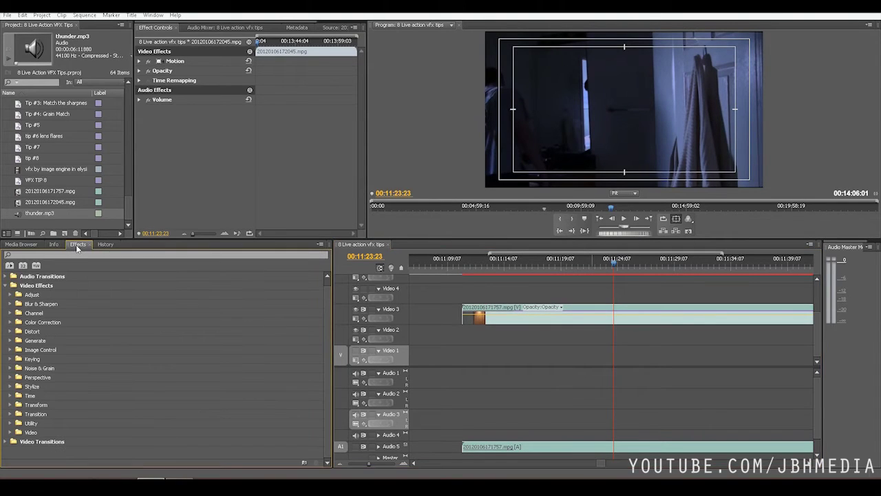
{"action": "left_click", "coordinate": [6, 285]}
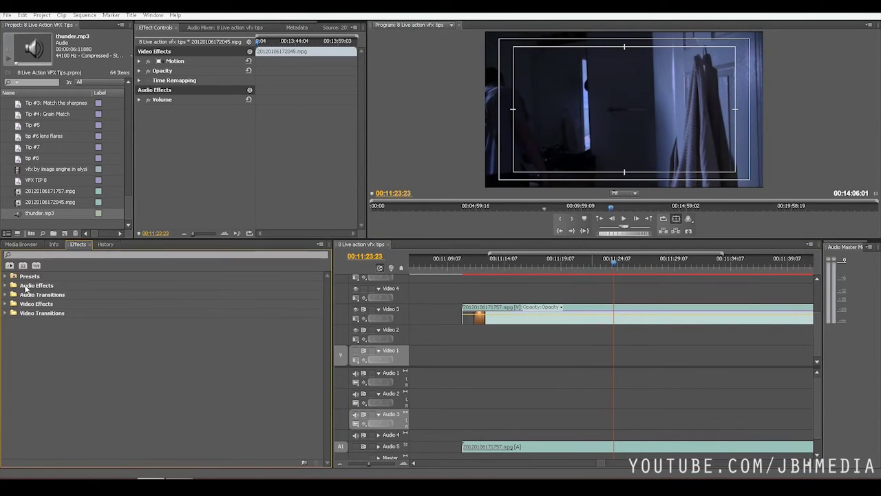
{"action": "left_click", "coordinate": [5, 304]}
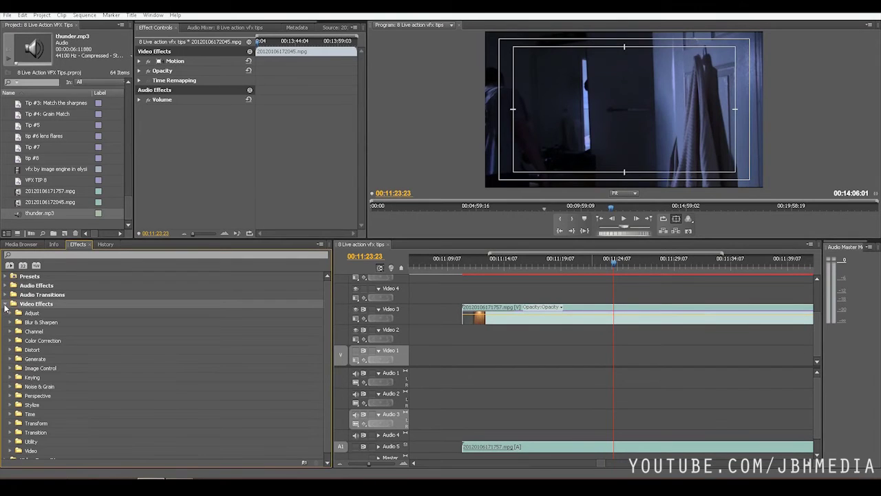
{"action": "left_click", "coordinate": [11, 341]}
{"action": "left_click", "coordinate": [31, 350]}
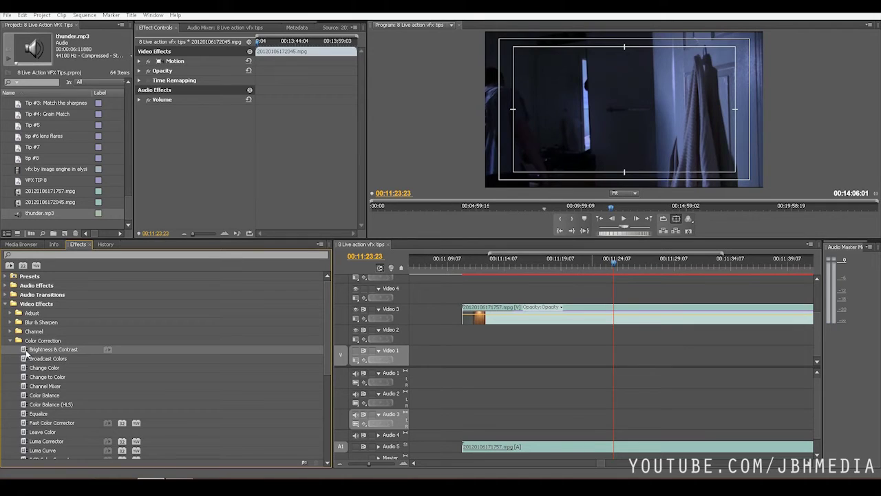
{"action": "left_click_drag", "start_coordinate": [28, 353], "coordinate": [518, 310]}
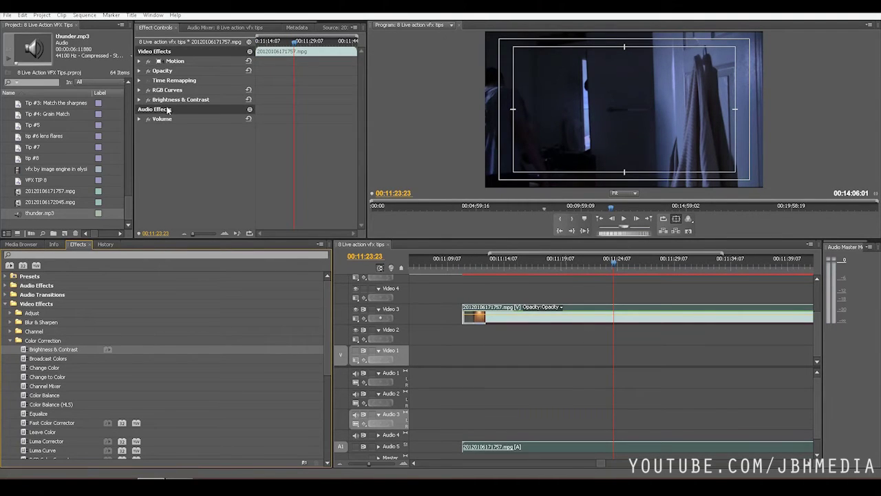
- Turn on keyframing for Brightness and Contrast at 00:11:23:23, with both values at 0
{"action": "left_click", "coordinate": [140, 101]}
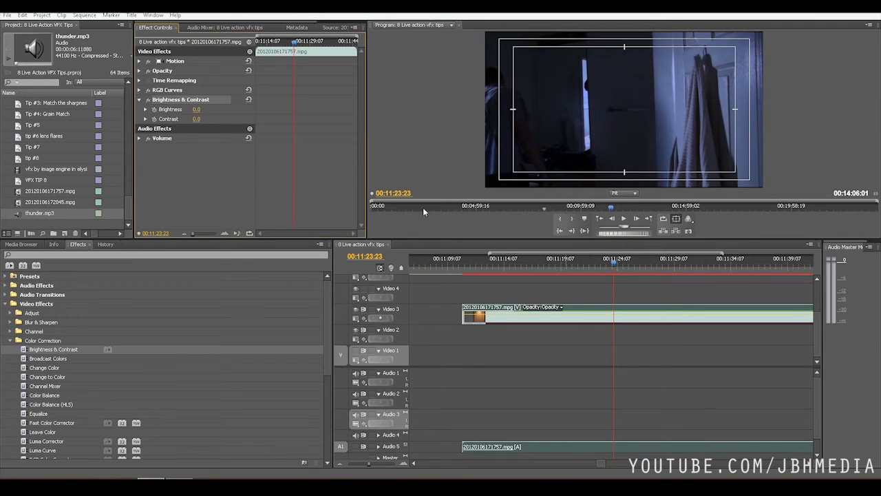
{"action": "left_click", "coordinate": [154, 112]}
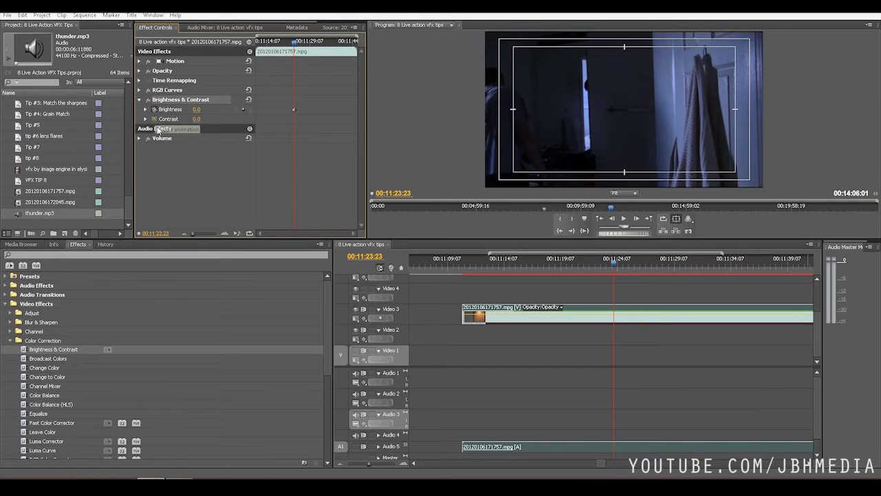
{"action": "left_click", "coordinate": [155, 119]}
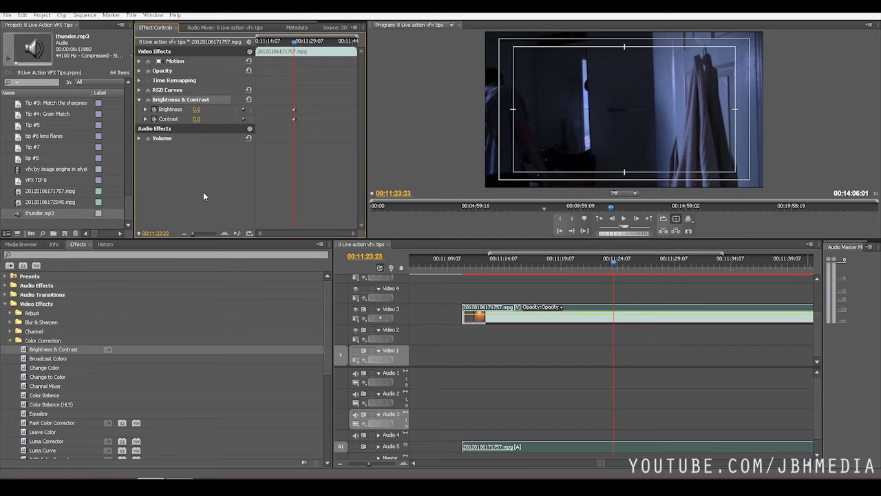
- Three frames on, at 00:11:24:02, keyframe Brightness at 77 and Contrast at 42 for the lightning flash
{"action": "key", "text": "Right"}
{"action": "key", "text": "Right"}
{"action": "key", "text": "Right"}
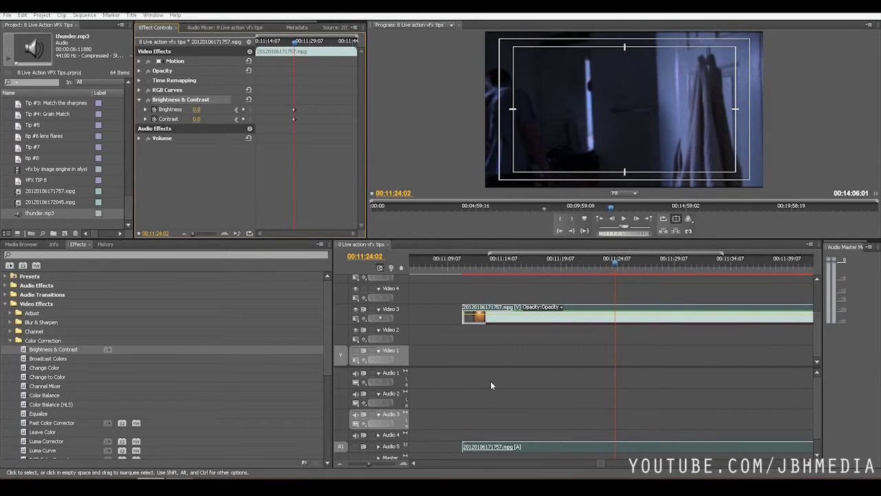
{"action": "left_click", "coordinate": [197, 110]}
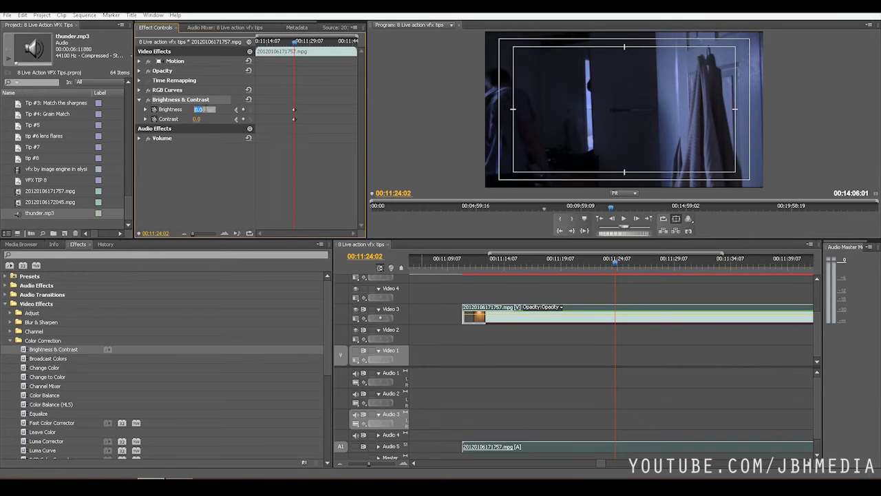
{"action": "type", "text": "77"}
{"action": "key", "text": "Return"}
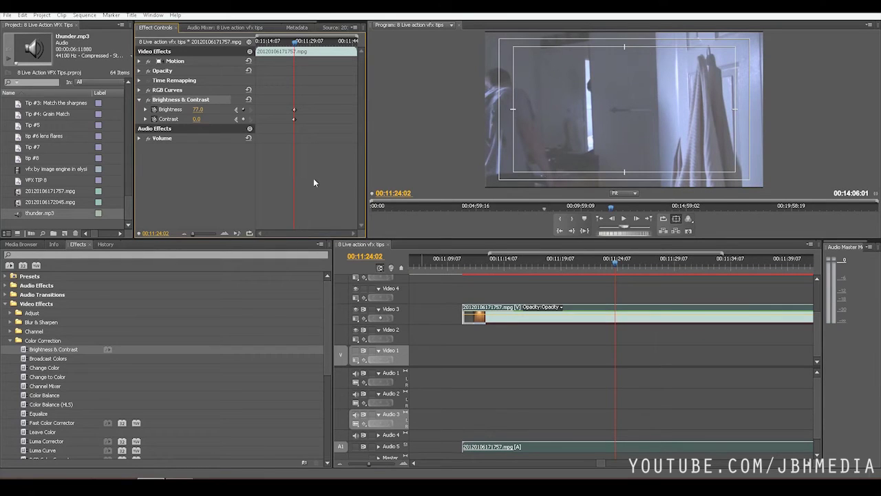
{"action": "left_click", "coordinate": [197, 119]}
{"action": "key", "text": "Return"}
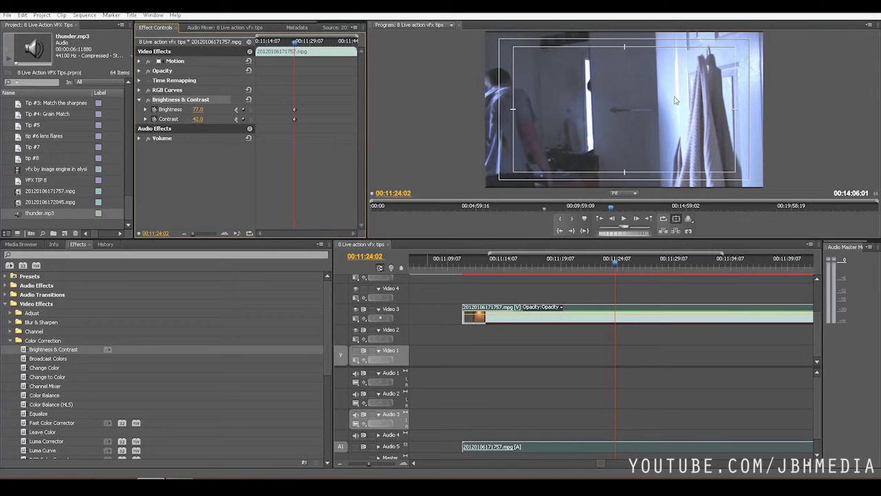
- Two frames further, at 00:11:24:04, keyframe both Brightness and Contrast at 0 to end the flash
{"action": "key", "text": "Right"}
{"action": "key", "text": "Right"}
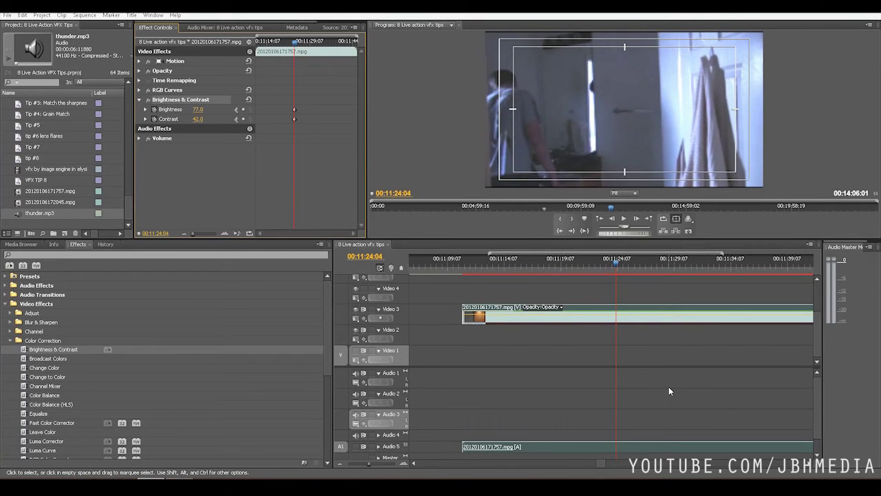
{"action": "left_click", "coordinate": [198, 110]}
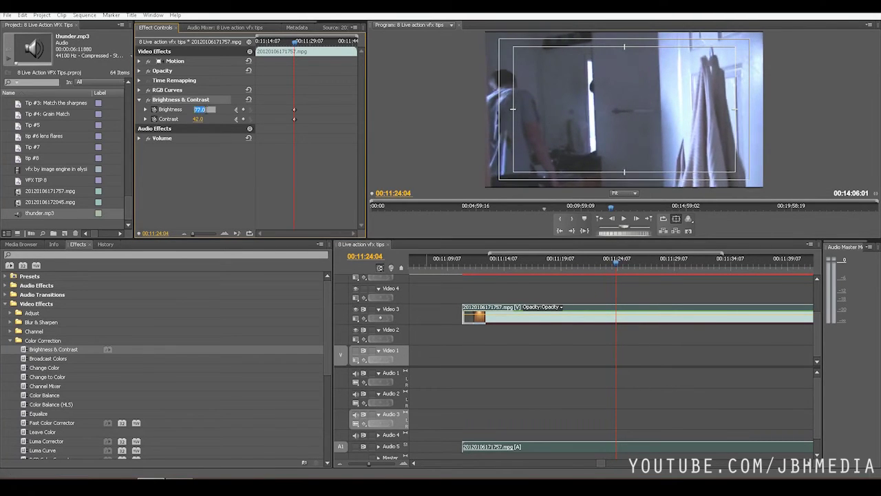
{"action": "type", "text": "0"}
{"action": "left_click", "coordinate": [197, 120]}
{"action": "type", "text": "0"}
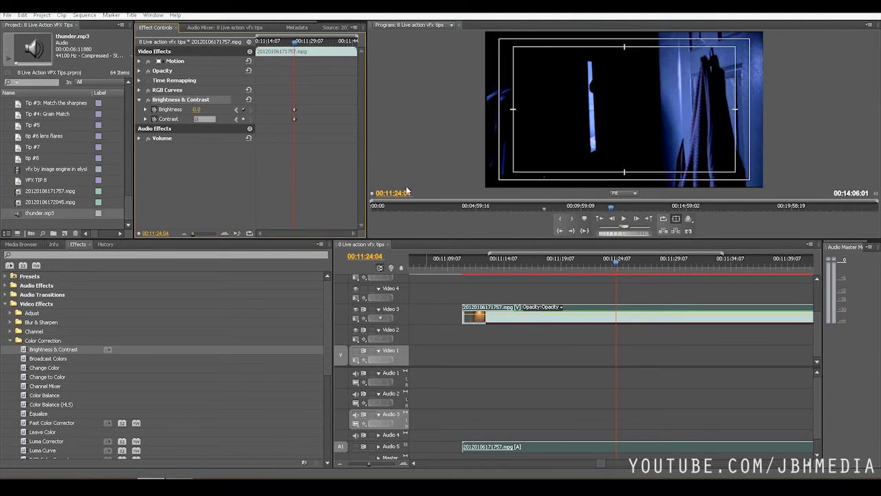
- Play back the section around the Brightness & Contrast keyframes to review the lightning flash
{"action": "left_click", "coordinate": [599, 265]}
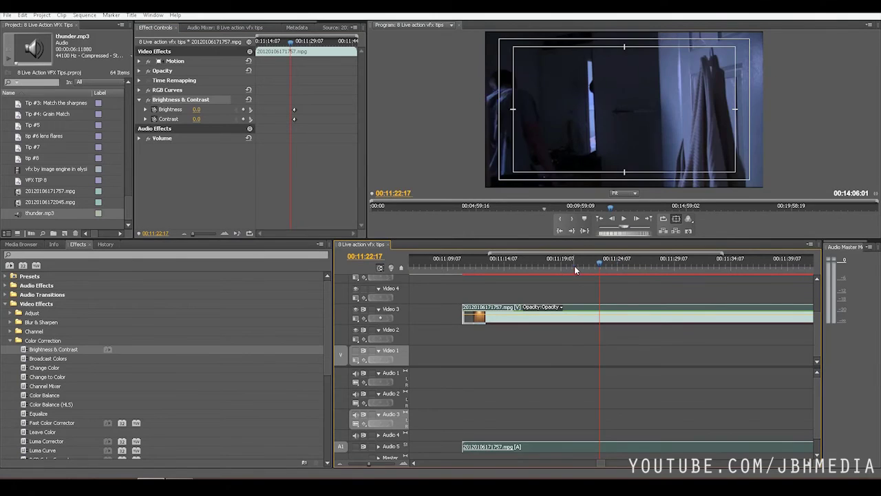
{"action": "left_click", "coordinate": [574, 265]}
{"action": "left_click", "coordinate": [689, 219]}
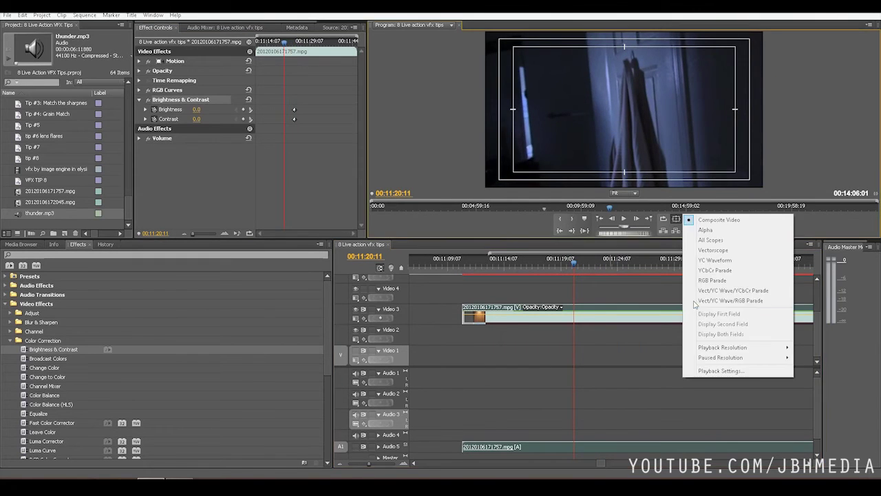
{"action": "left_click", "coordinate": [523, 390]}
{"action": "key", "text": "space"}
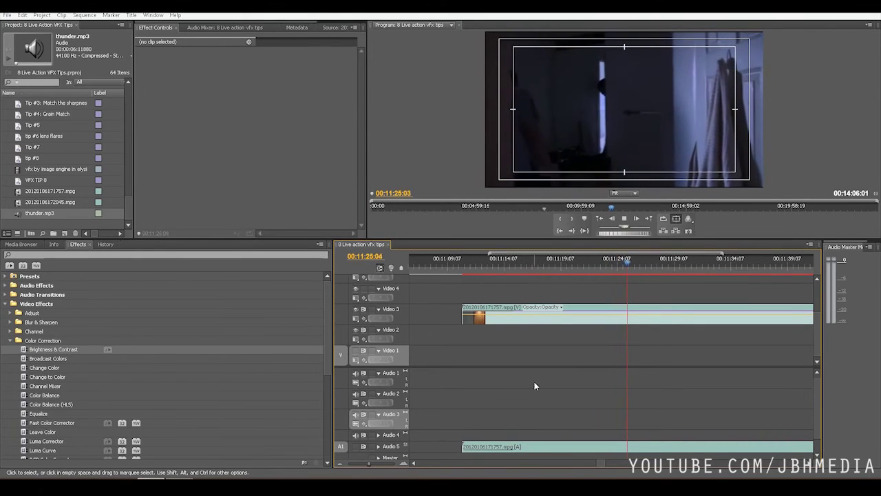
{"action": "key", "text": "space"}
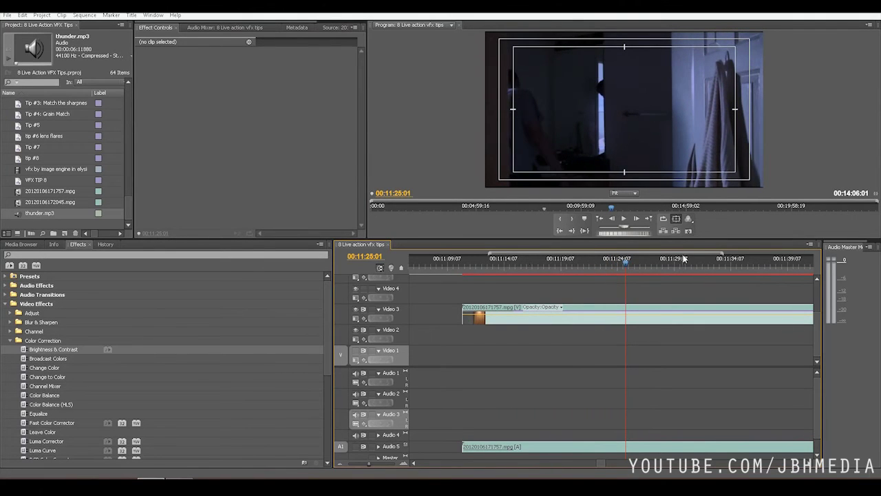
{"action": "left_click_drag", "start_coordinate": [685, 258], "coordinate": [590, 267]}
{"action": "key", "text": "space"}
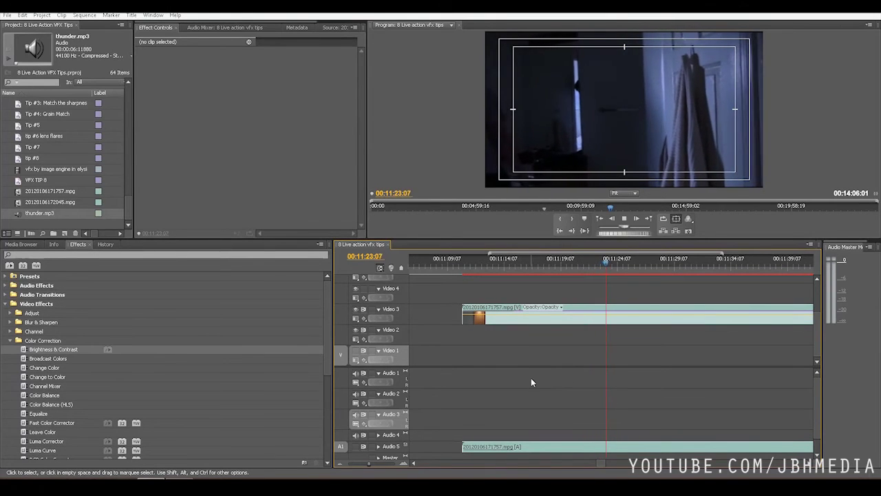
- Add Brightness and Contrast keyframes with value 0 on the Video 3 clip at 00:11:24:13 to start a second flash
{"action": "left_click", "coordinate": [551, 321]}
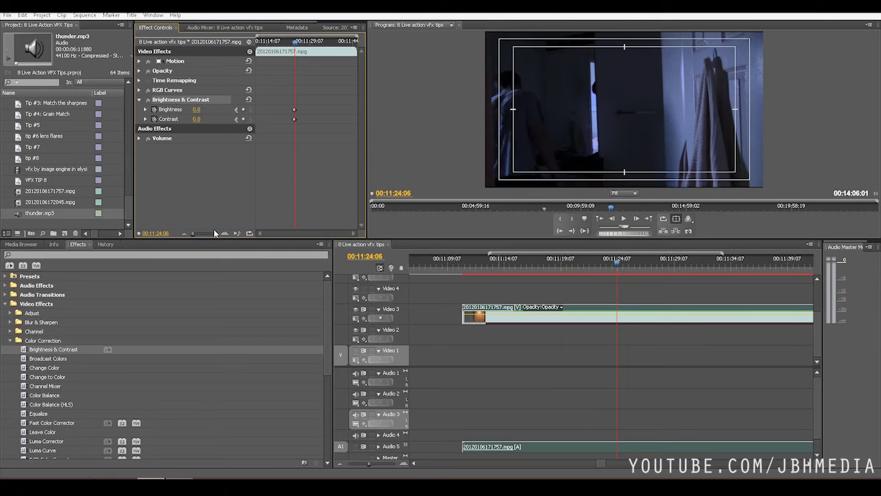
{"action": "left_click_drag", "start_coordinate": [194, 234], "coordinate": [210, 231]}
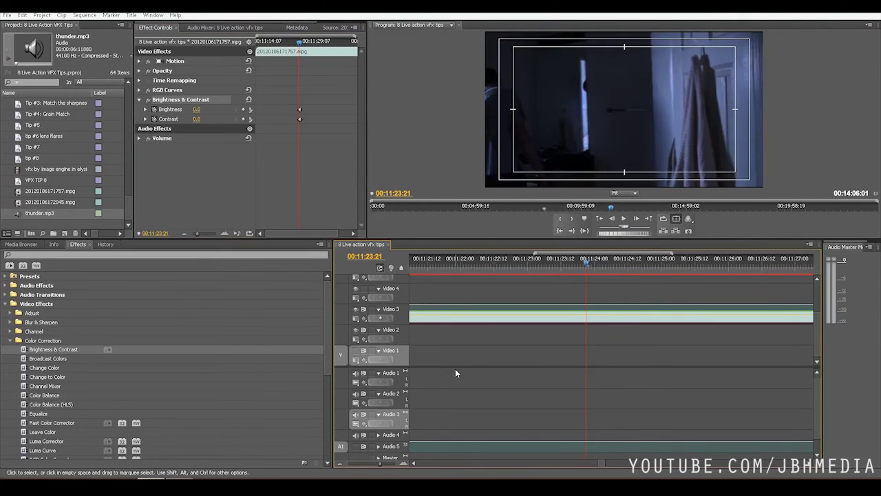
{"action": "key", "text": "space"}
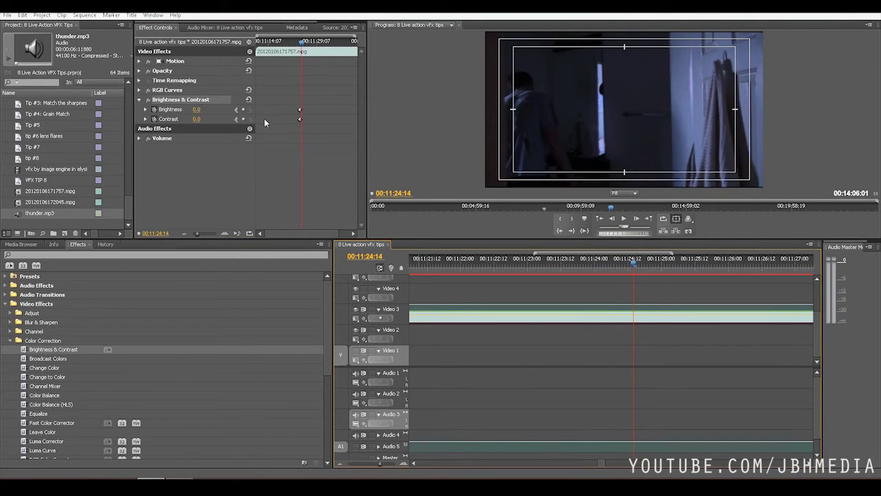
{"action": "key", "text": "Left"}
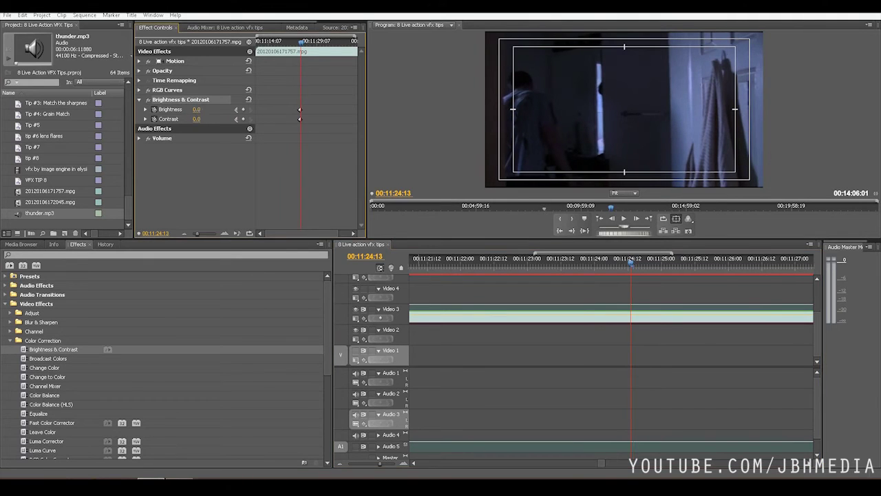
{"action": "left_click", "coordinate": [200, 110]}
{"action": "key", "text": "Return"}
{"action": "left_click_drag", "start_coordinate": [200, 110], "coordinate": [214, 113]}
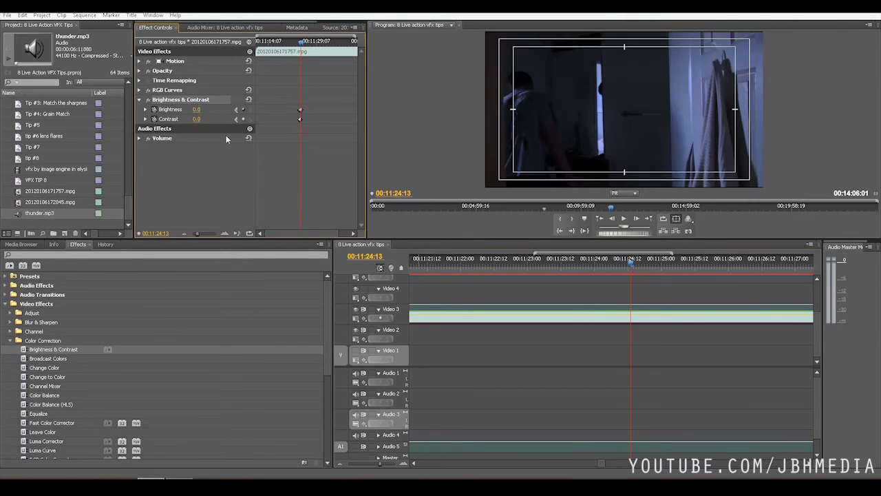
{"action": "left_click", "coordinate": [197, 119]}
{"action": "left_click_drag", "start_coordinate": [198, 233], "coordinate": [205, 235]}
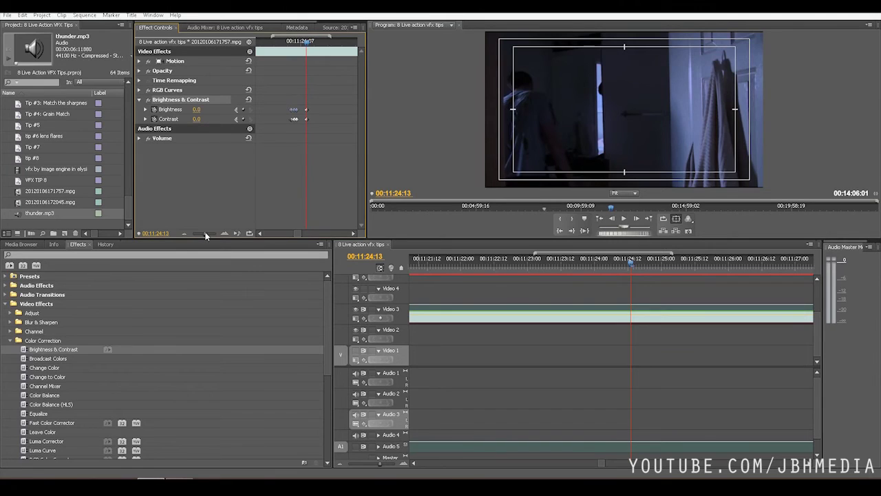
- Two frames on, at 00:11:24:15, keyframe Brightness at 77 and Contrast at 42 for the second flash
{"action": "key", "text": "Right"}
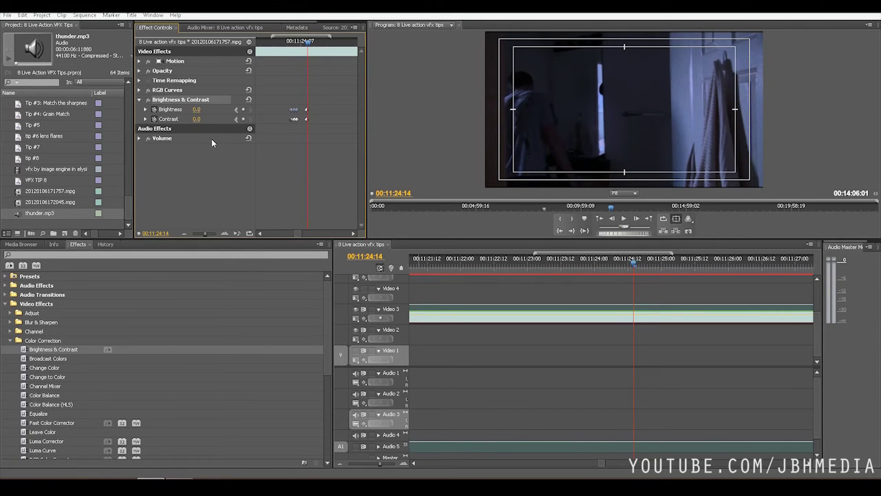
{"action": "key", "text": "Right"}
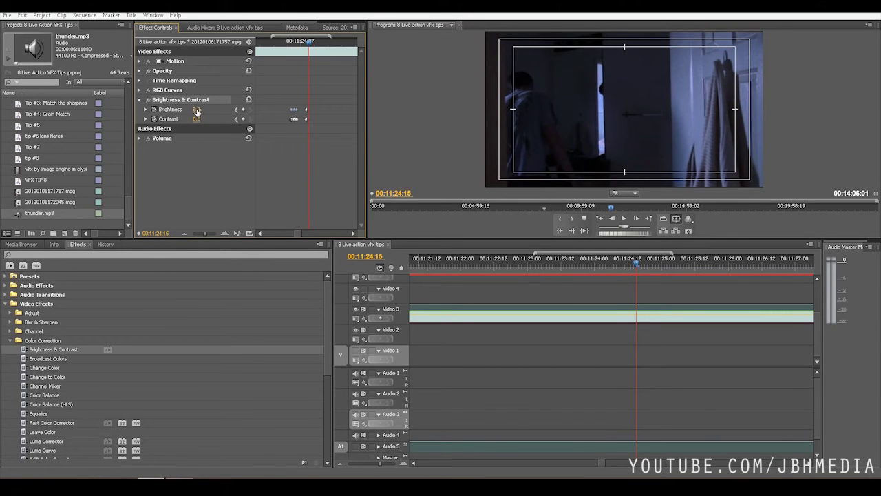
{"action": "left_click", "coordinate": [197, 110]}
{"action": "key", "text": "Tab"}
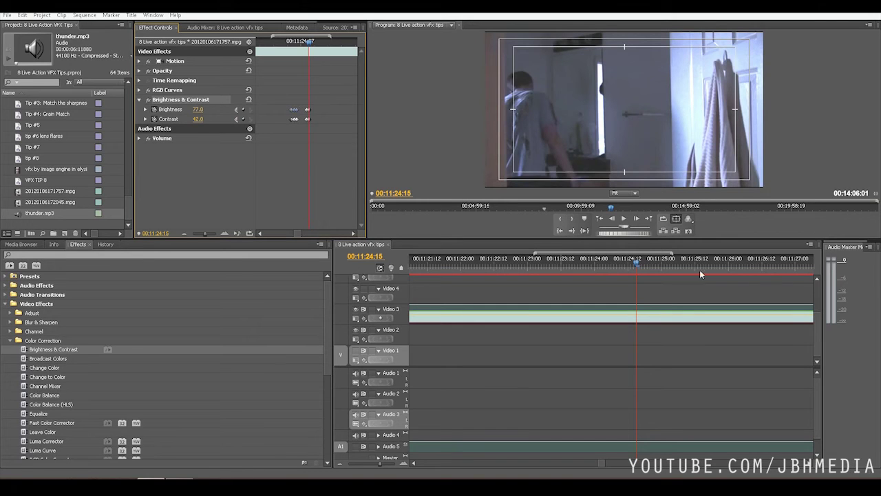
- Two frames after the second flash's peak, at 00:11:24:17, keyframe Brightness and Contrast at 0
{"action": "key", "text": "Right"}
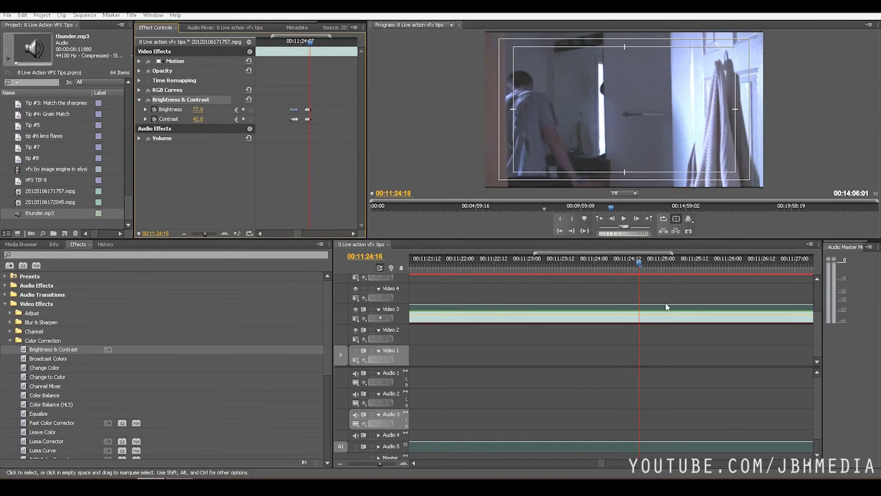
{"action": "key", "text": "Right"}
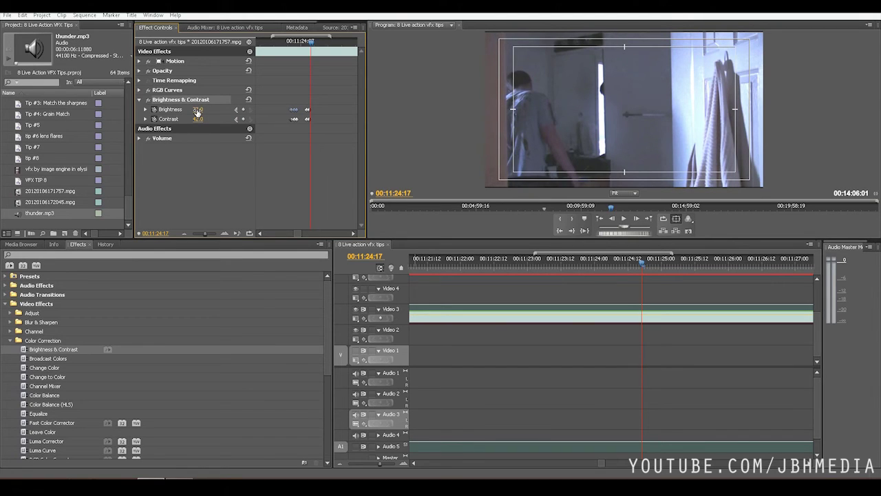
{"action": "left_click_drag", "start_coordinate": [197, 112], "coordinate": [225, 111]}
{"action": "left_click", "coordinate": [199, 110]}
{"action": "type", "text": "0"}
{"action": "key", "text": "Tab"}
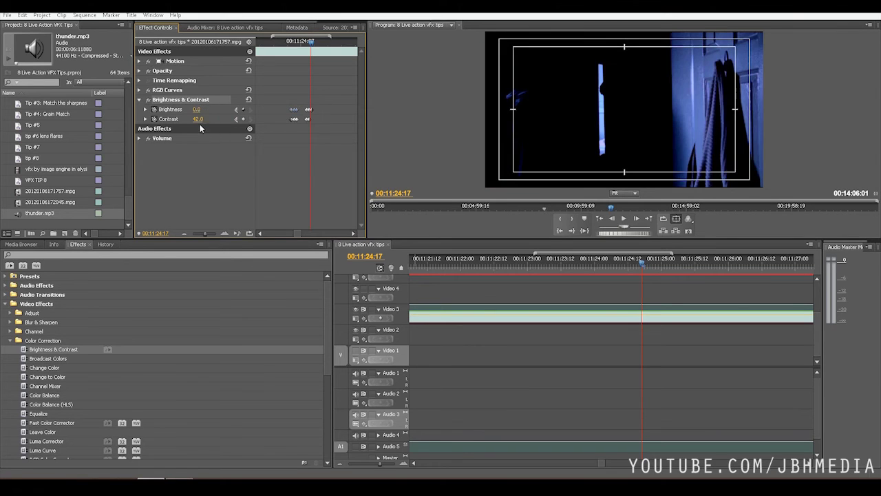
{"action": "type", "text": "0"}
{"action": "key", "text": "Return"}
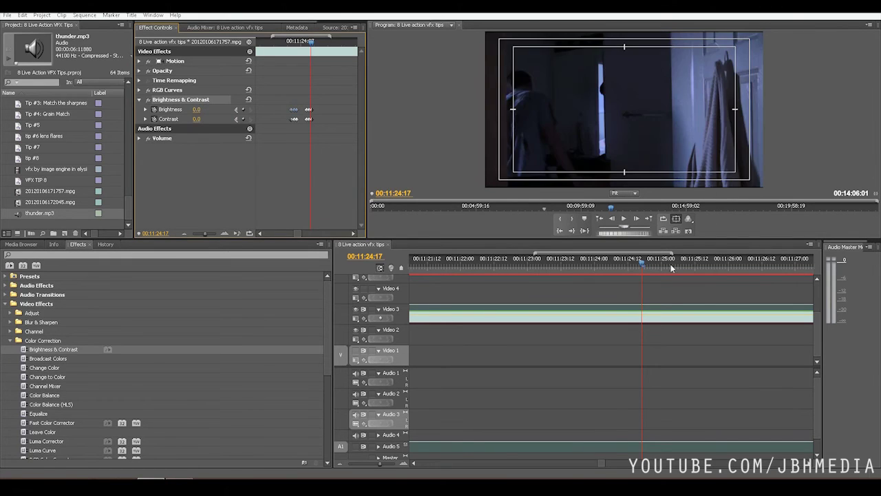
- Play back the Video 3 clip from around 00:11:21 to review both lightning flashes
{"action": "left_click_drag", "start_coordinate": [380, 463], "coordinate": [372, 463]}
{"action": "left_click", "coordinate": [577, 264]}
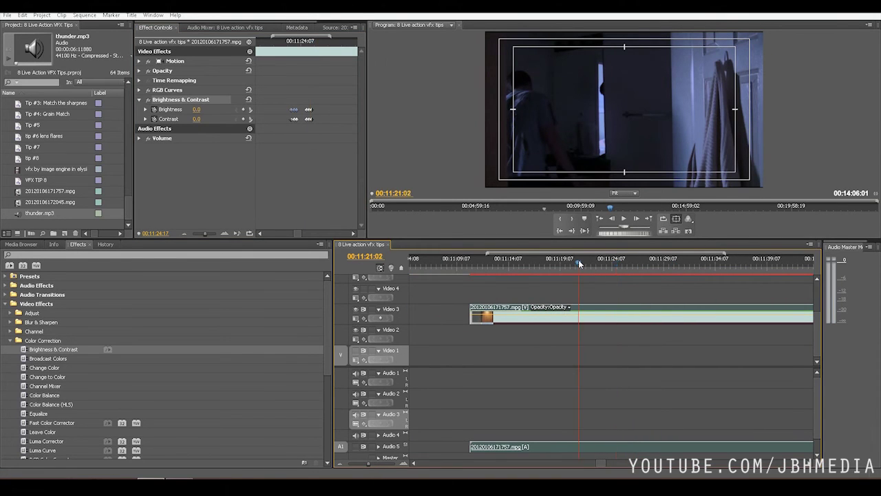
{"action": "key", "text": "space"}
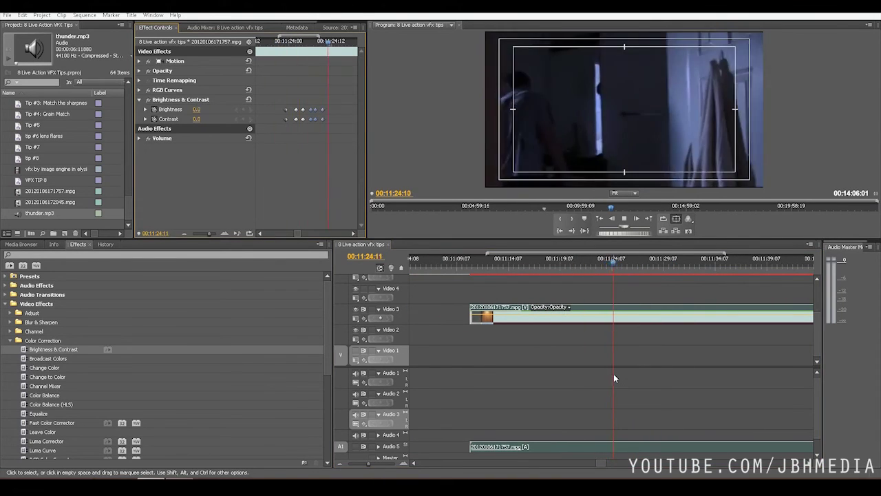
{"action": "left_click", "coordinate": [568, 261]}
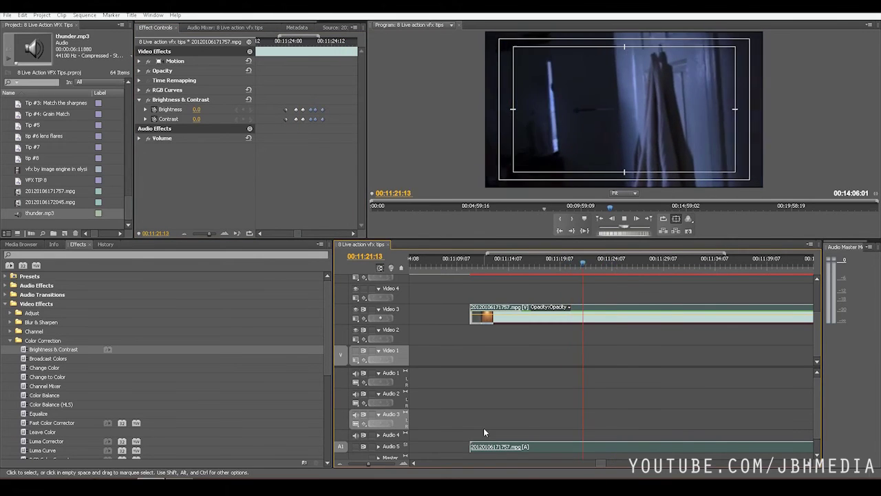
{"action": "key", "text": "space"}
- Place thunder.mp3 on the Audio 2 track beneath the lightning flashes in the Video 3 clip
{"action": "key", "text": "minus"}
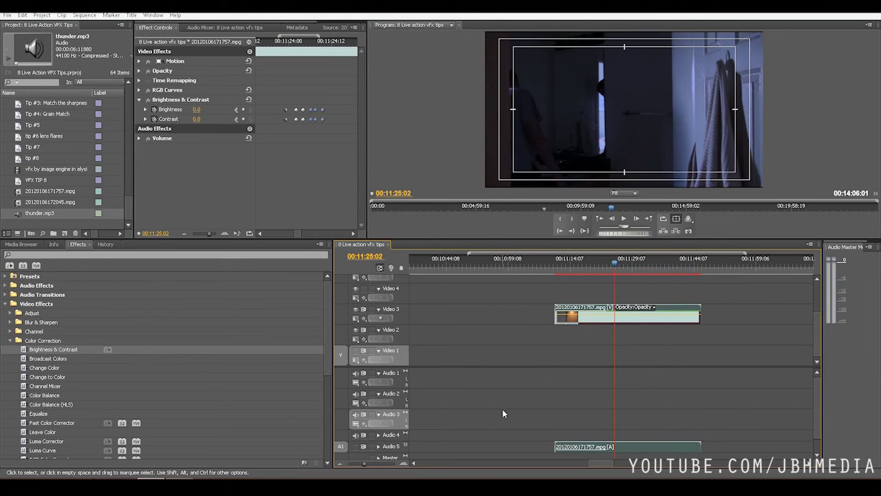
{"action": "mouse_move", "coordinate": [363, 466]}
{"action": "left_mouse_down"}
{"action": "mouse_move", "coordinate": [347, 467]}
{"action": "mouse_move", "coordinate": [365, 467]}
{"action": "left_mouse_up"}
{"action": "left_click", "coordinate": [21, 244]}
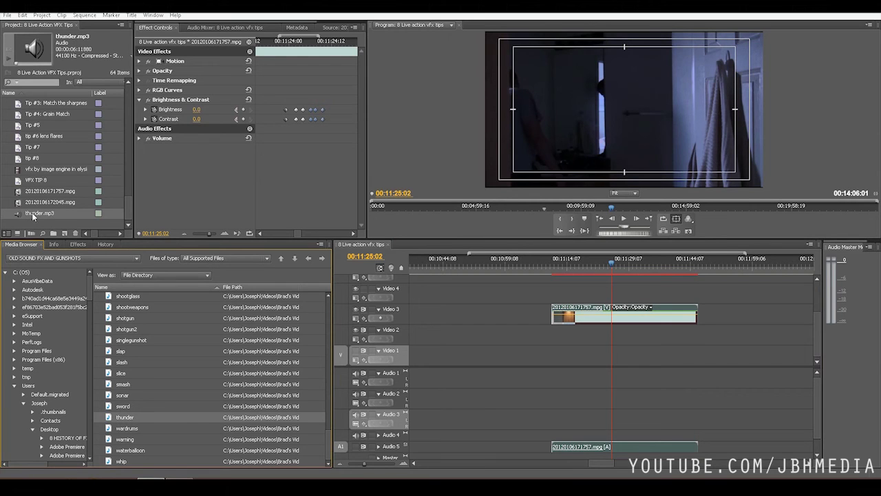
{"action": "left_click_drag", "start_coordinate": [21, 214], "coordinate": [609, 398]}
{"action": "key", "text": "="}
- Play the sequence from 00:11:23:10 to review the lightning flashes together with the thunder sound
{"action": "left_click_drag", "start_coordinate": [648, 261], "coordinate": [661, 265]}
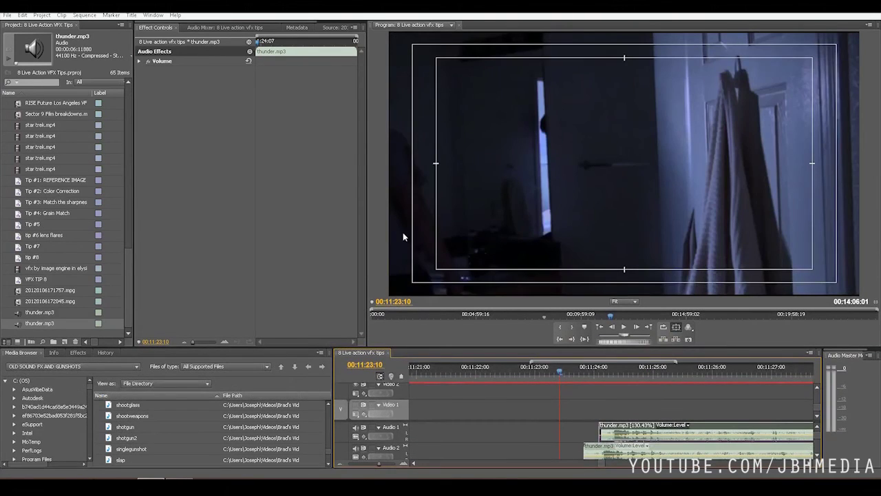
{"action": "key", "text": "space"}
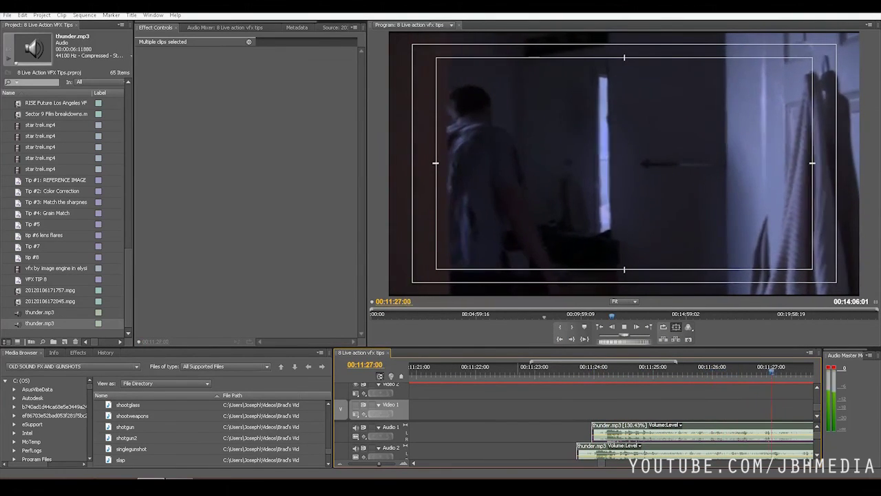
{"action": "key", "text": "space"}
- Rearrange the workspace by narrowing the Program monitor, widening the Effect Controls area and making the timeline taller
{"action": "key", "text": "minus"}
{"action": "key", "text": "minus"}
{"action": "key", "text": "minus"}
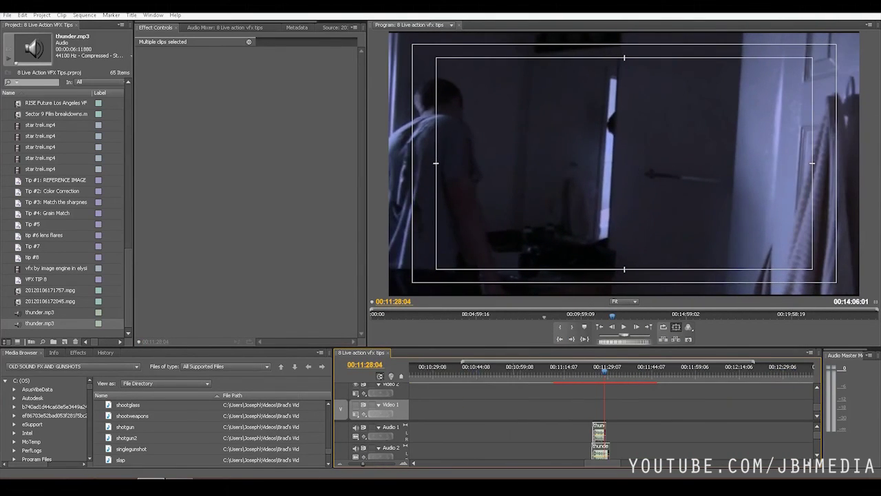
{"action": "left_click_drag", "start_coordinate": [369, 179], "coordinate": [577, 181]}
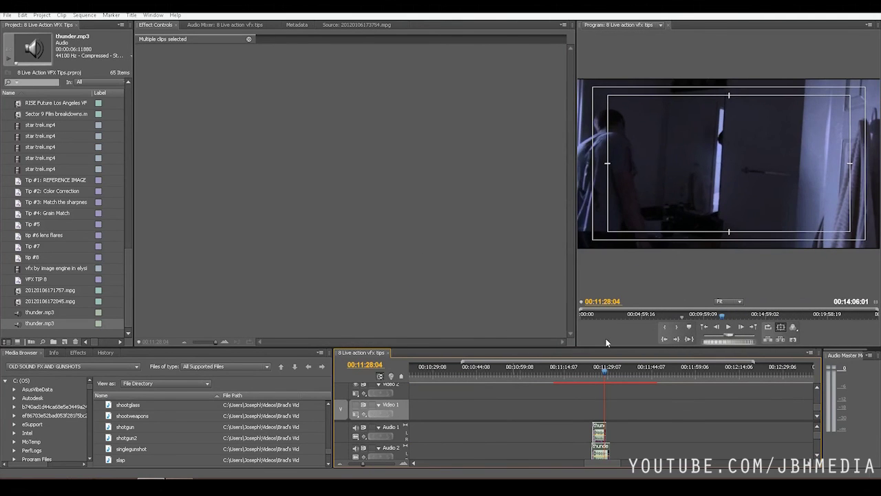
{"action": "left_click_drag", "start_coordinate": [596, 346], "coordinate": [596, 231]}
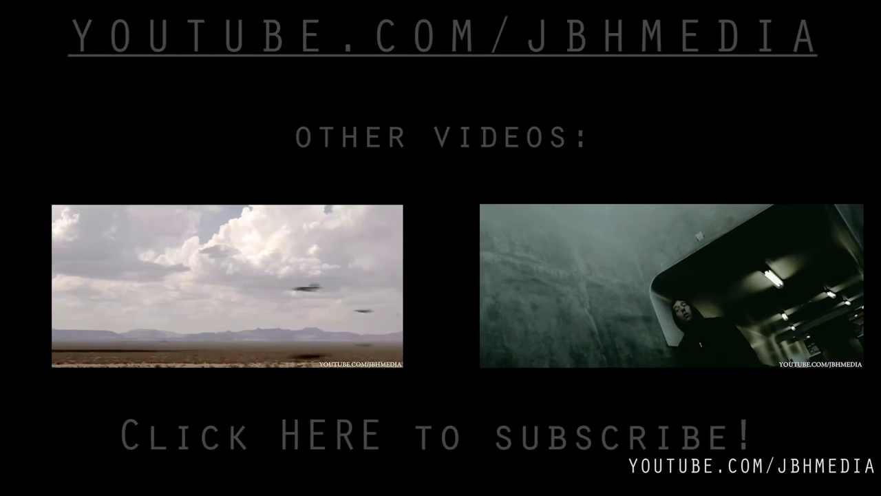